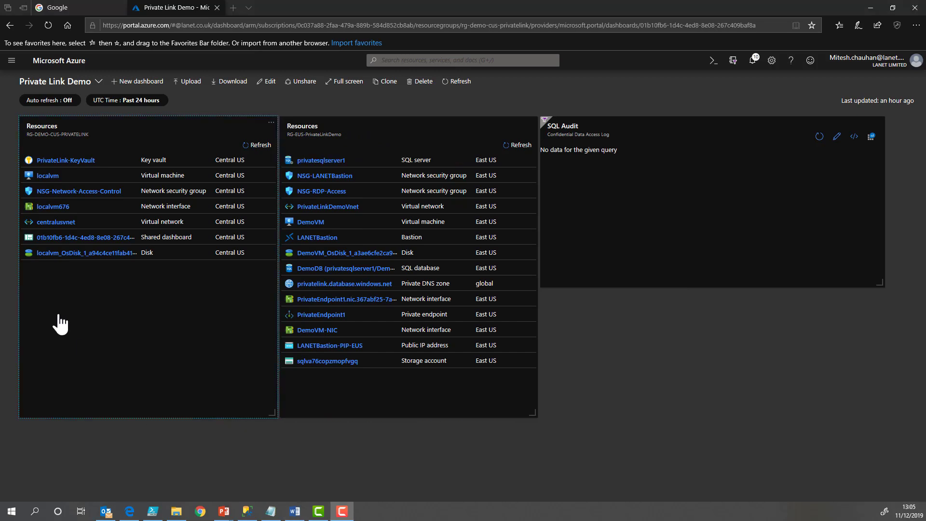
Examine the firewall settings and private endpoint connections of the privatesqlserver1 SQL server, and return to the dashboard
click(321, 236)
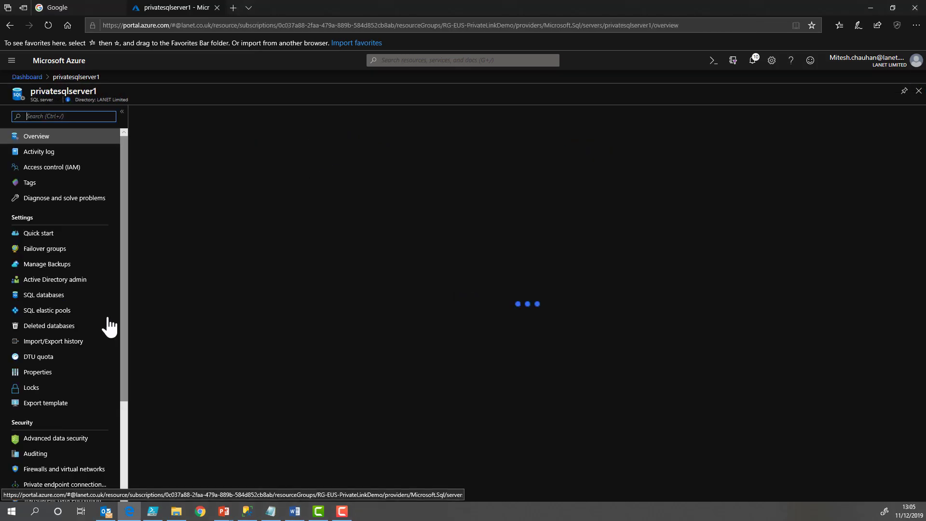
scroll(72, 337, down, 3)
click(72, 339)
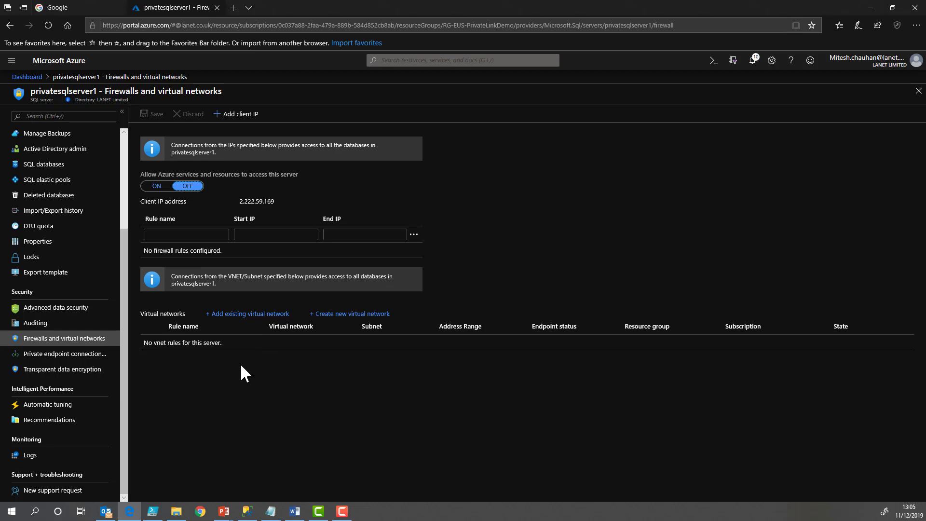
click(63, 354)
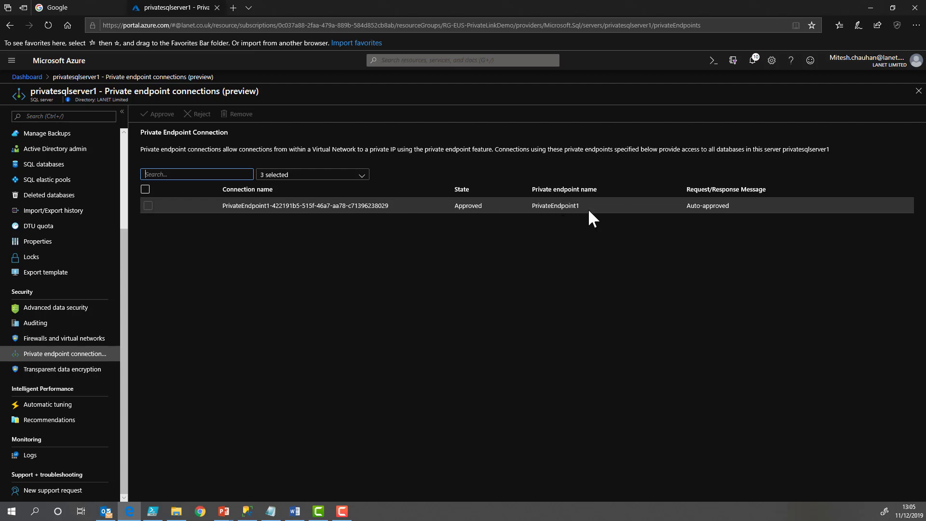
key(F10)
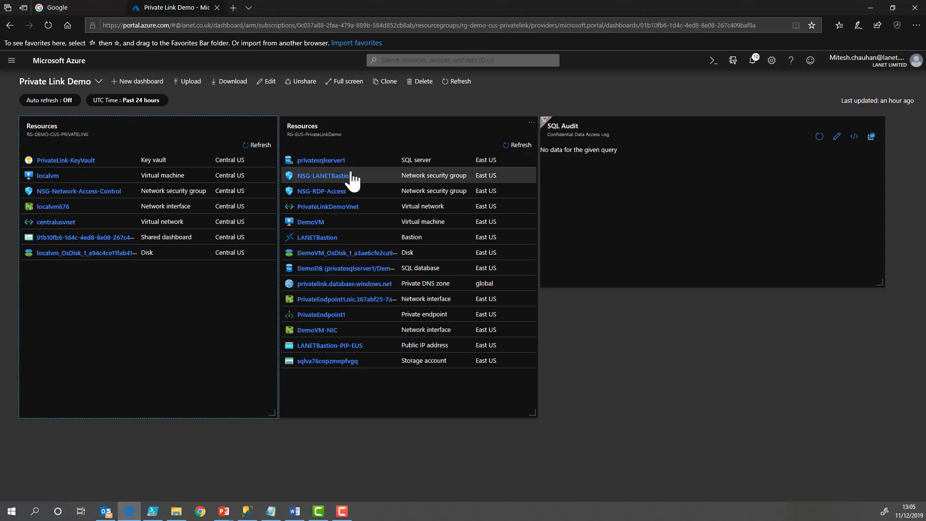
Examine the PrivateEndpoint1 overview and its network interface's private IP address, and return to the dashboard
click(327, 315)
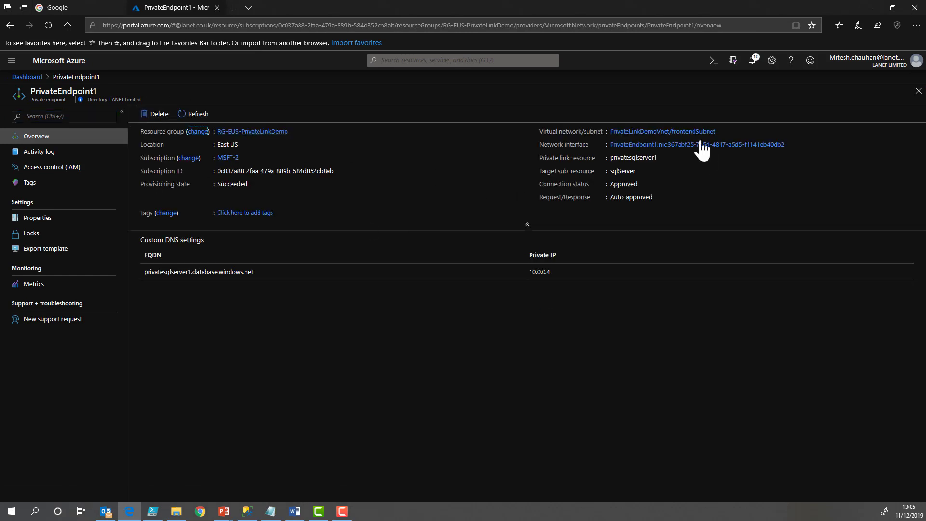
click(677, 145)
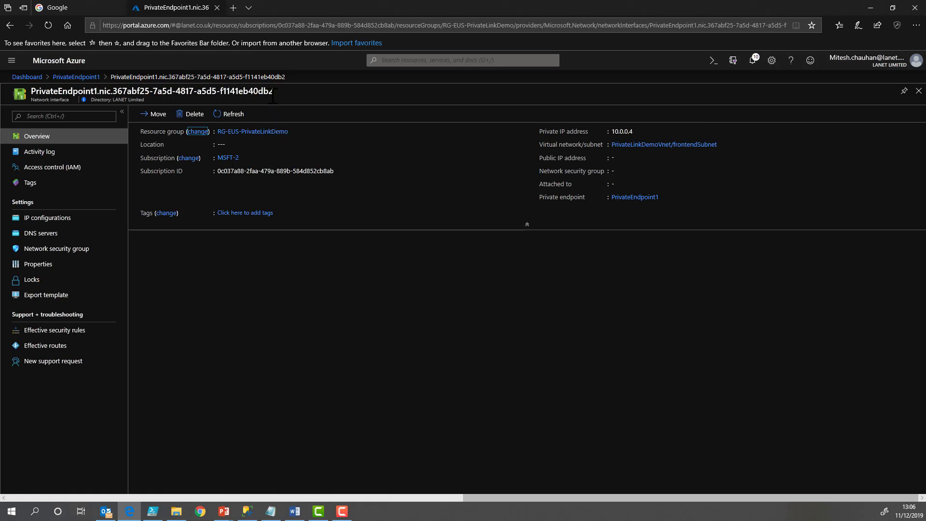
mouse_move(626, 133)
click(919, 93)
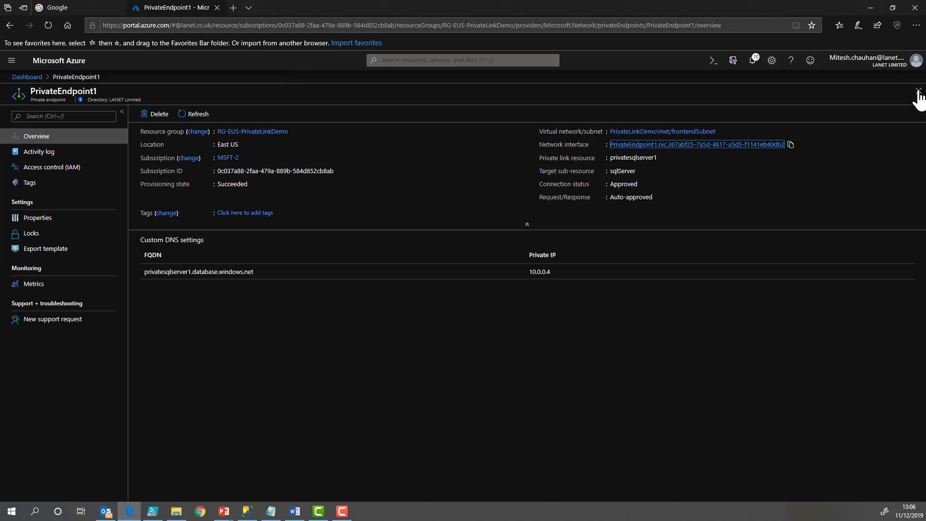
click(917, 92)
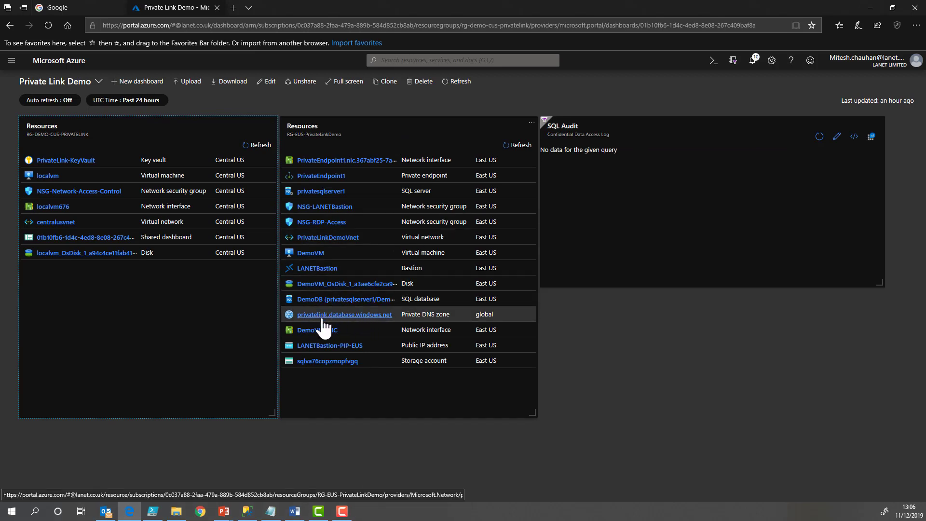
Examine the records and virtual network links of the privatelink.database.windows.net private DNS zone, and return to the dashboard
click(375, 315)
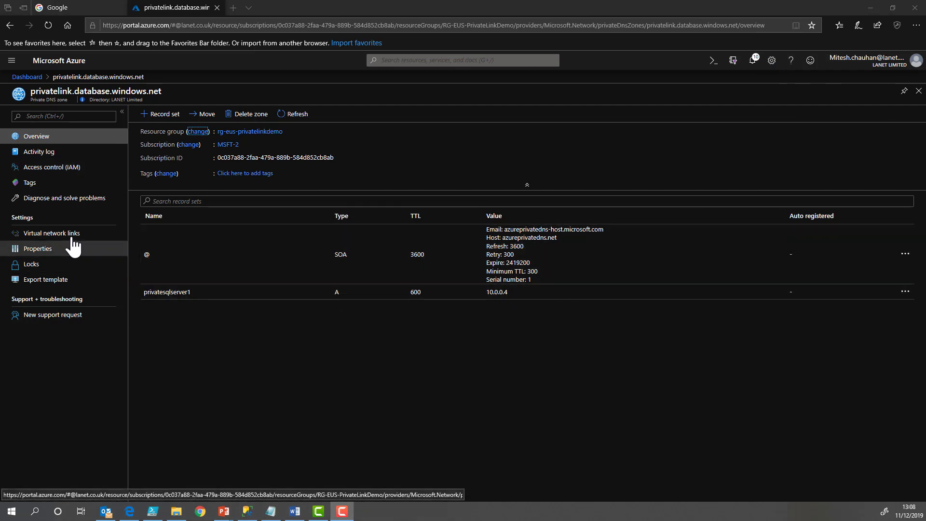
click(70, 234)
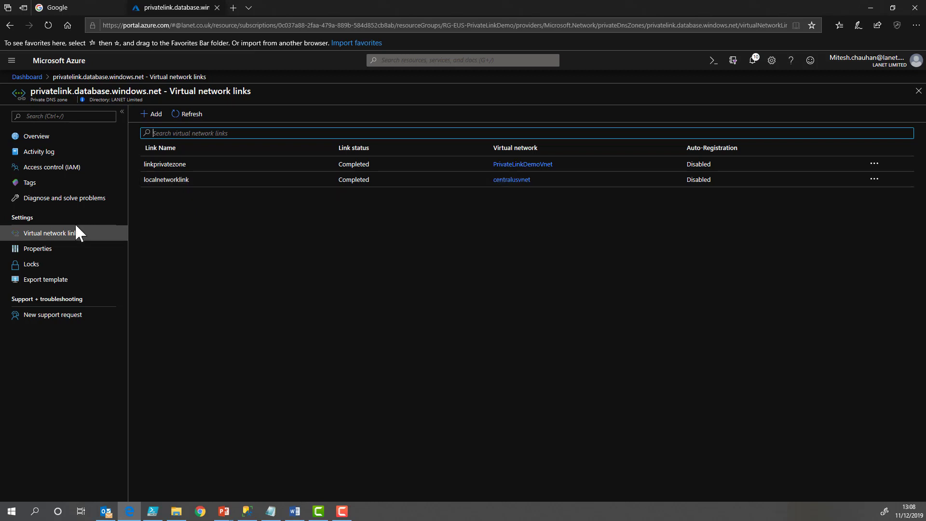
click(152, 121)
click(918, 91)
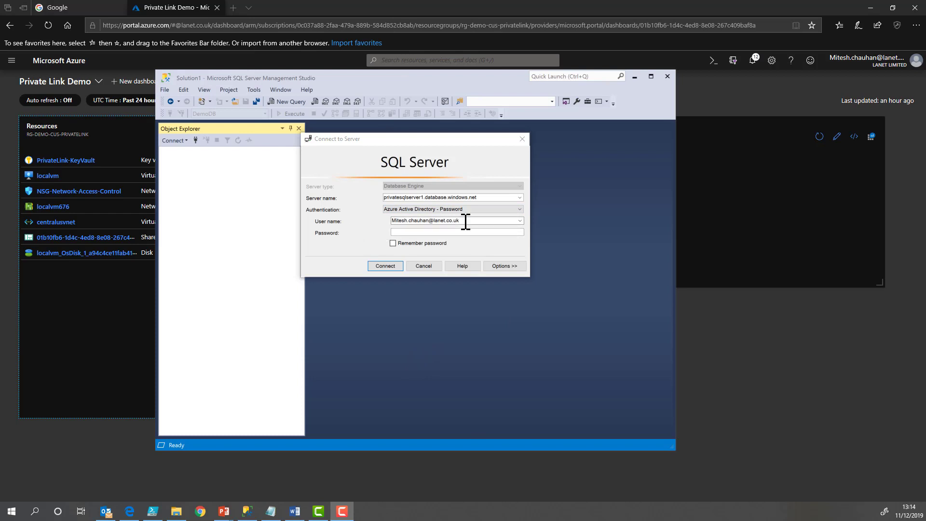
Enter the account password in SQL Server Management Studio and try to connect to privatesqlserver1.database.windows.net with Azure Active Directory - Password authentication
click(409, 232)
click(408, 232)
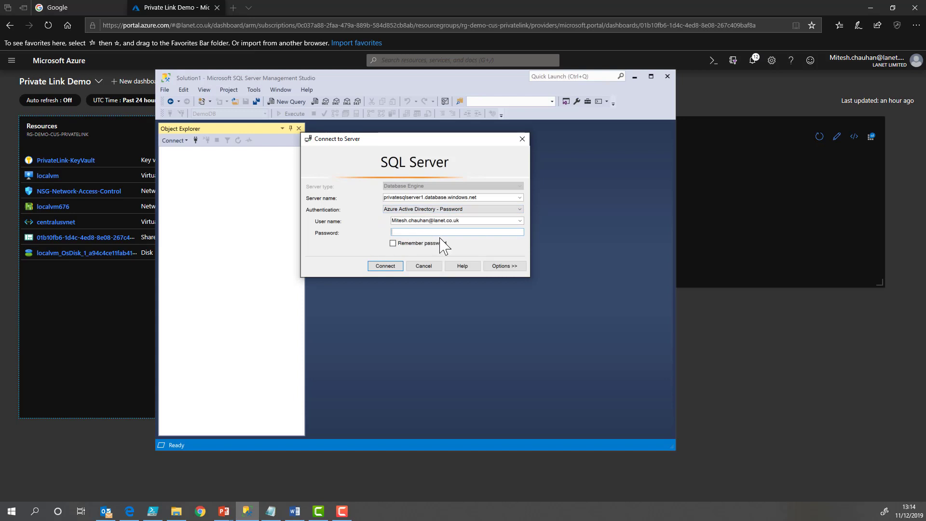
key(Return)
click(513, 278)
drag(432, 144, 455, 175)
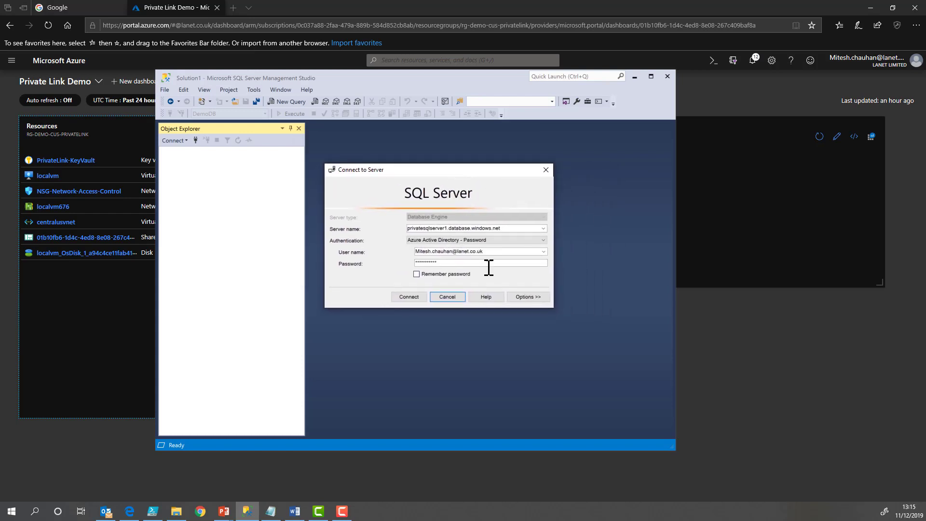
Switch to the Azure portal and save a firewall rule on privatesqlserver1 that allows the current client IP address
click(724, 344)
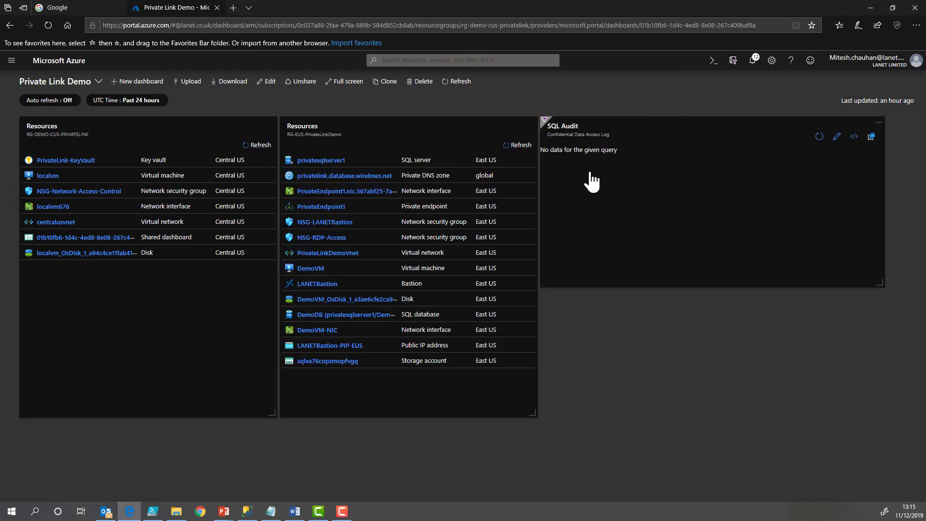
click(337, 161)
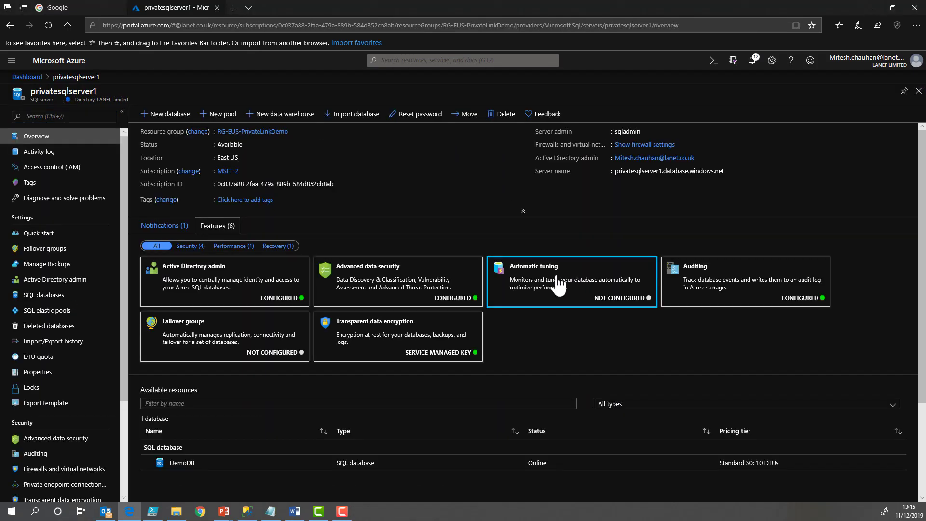
scroll(86, 284, down, 3)
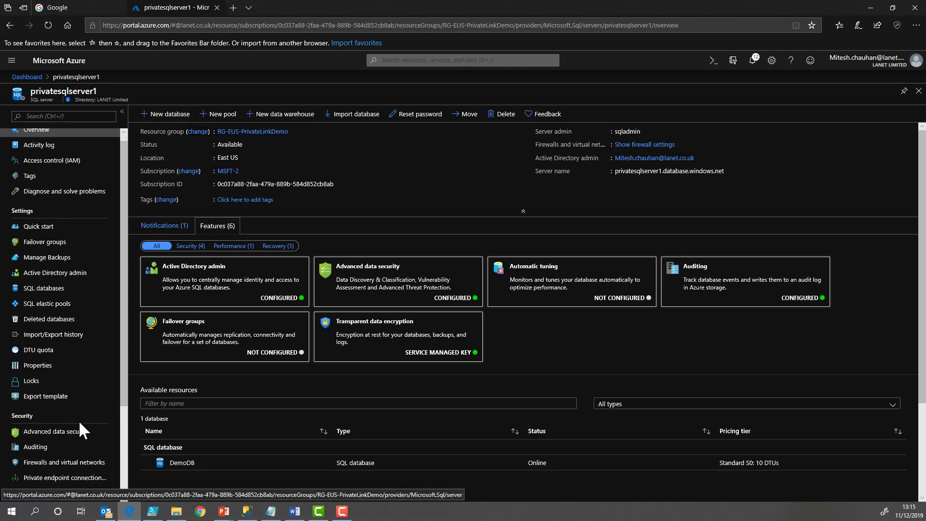
click(29, 361)
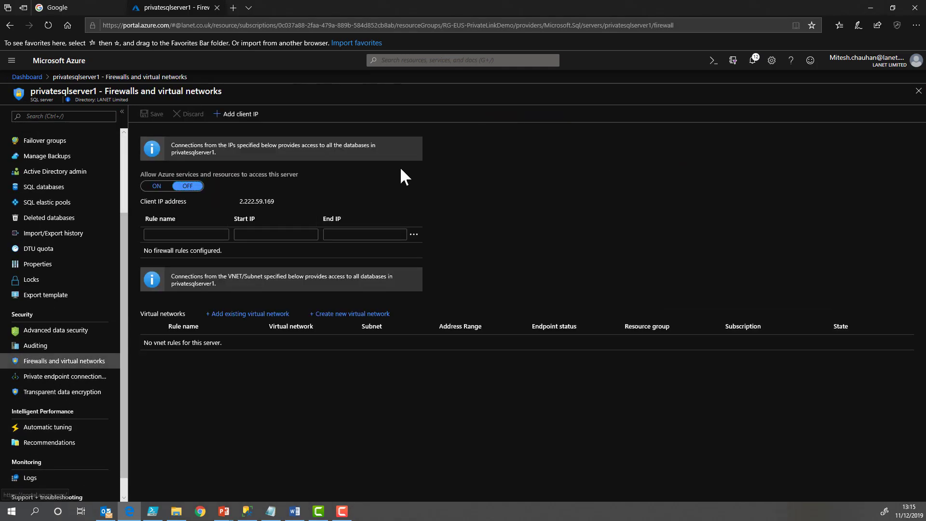
click(239, 114)
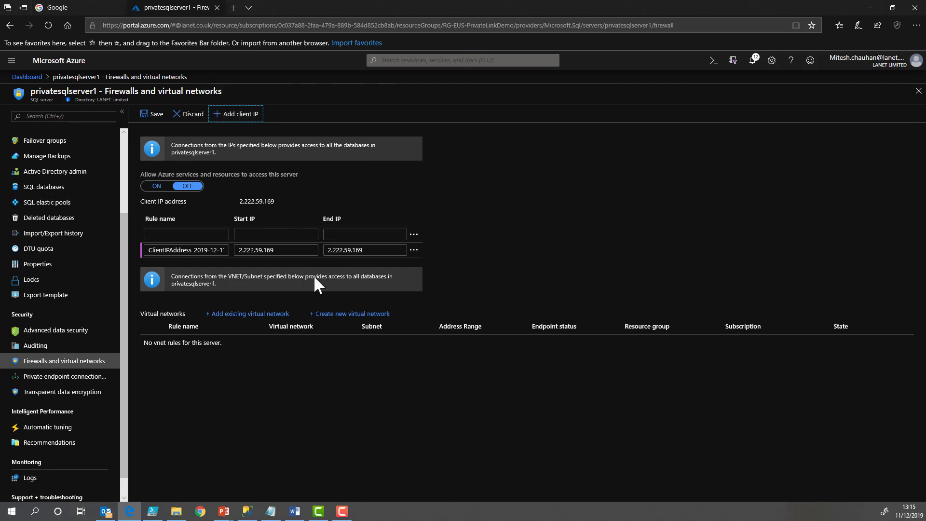
click(150, 116)
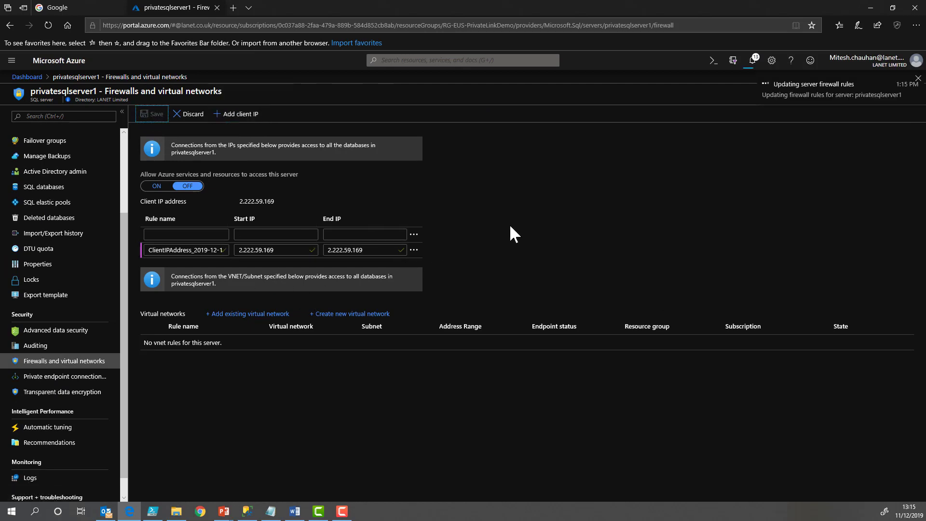
Switch to SQL Server Management Studio and connect to privatesqlserver1.database.windows.net with the credentials already entered
key(alt+Tab)
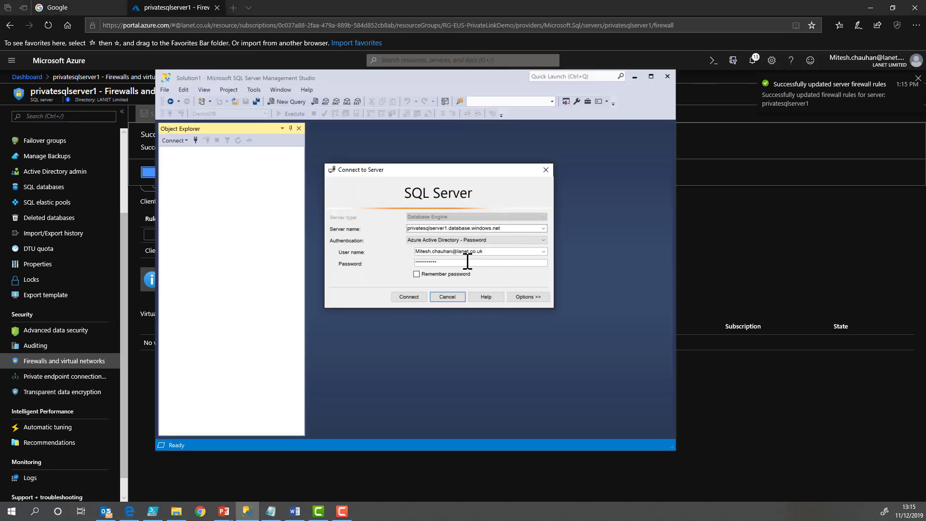
click(409, 296)
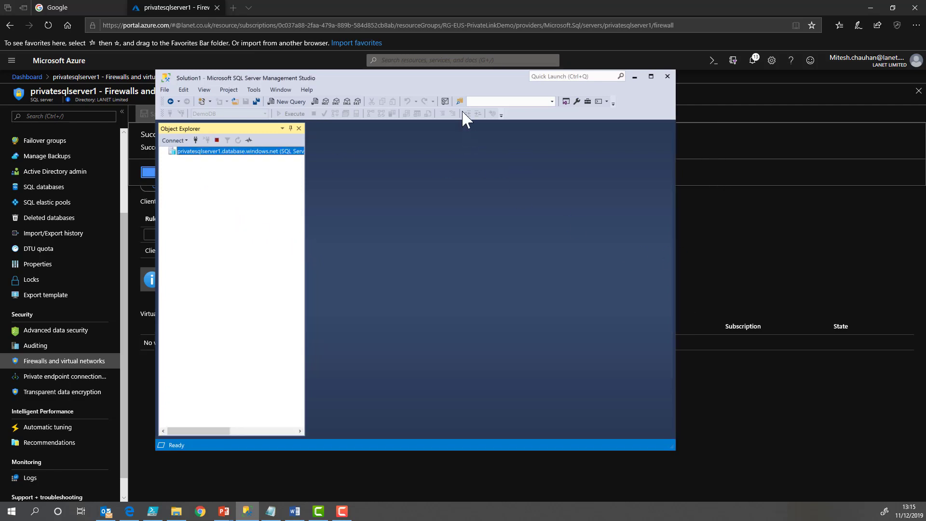
drag(460, 72, 442, 267)
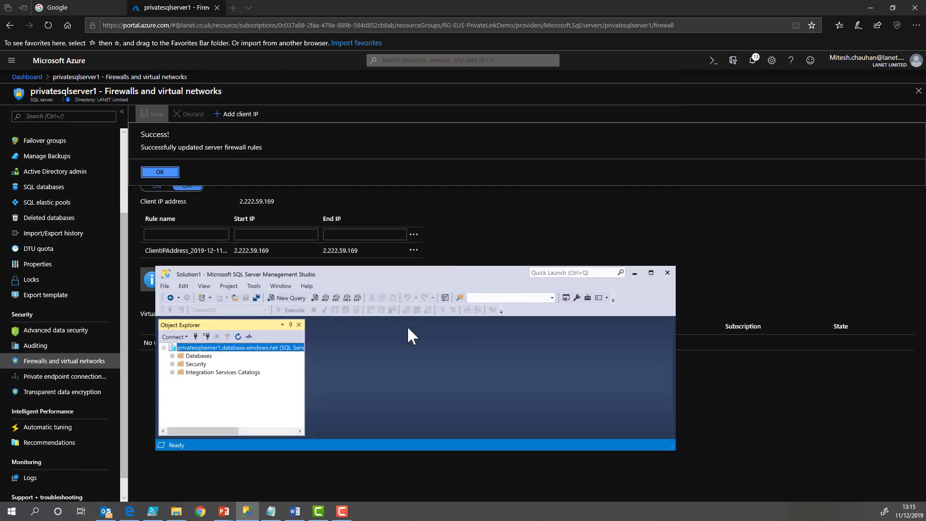
drag(411, 265, 557, 143)
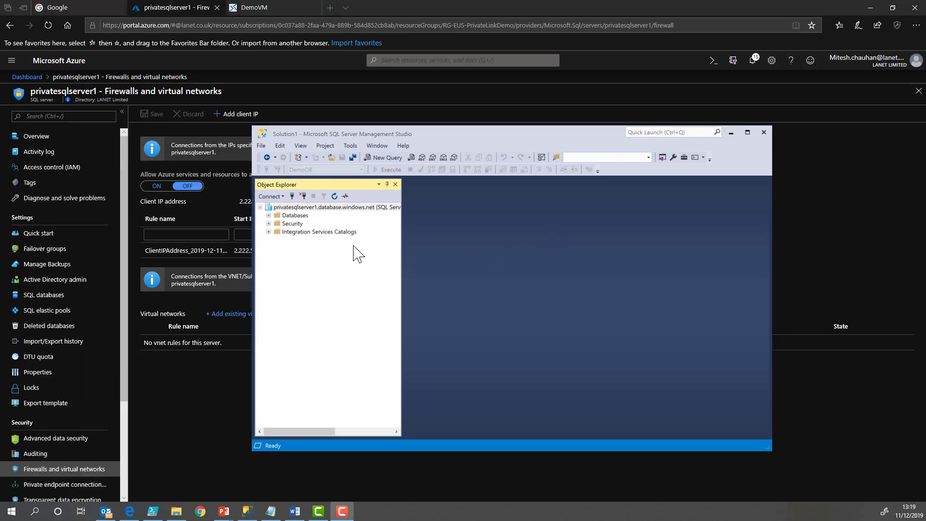
click(383, 157)
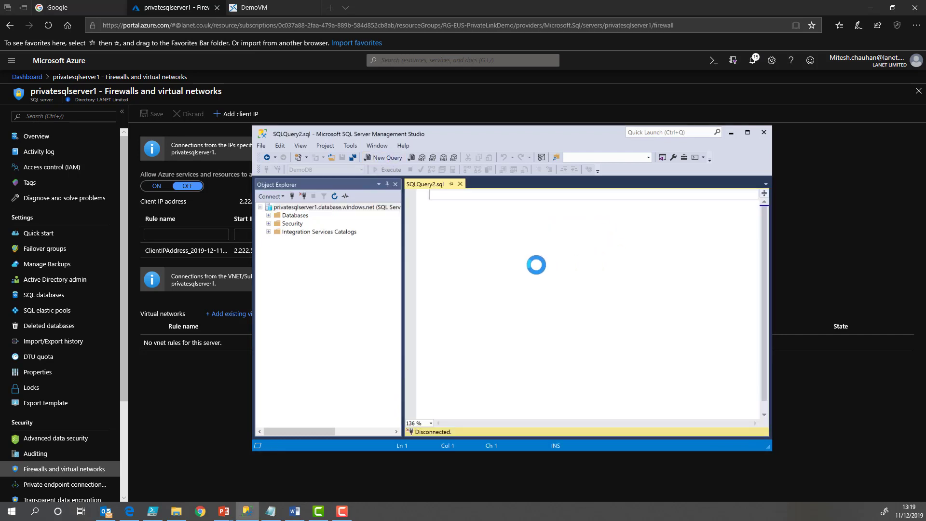
text(select client_net_address from sys.dm_exec_connections where session_id = @@SPID)
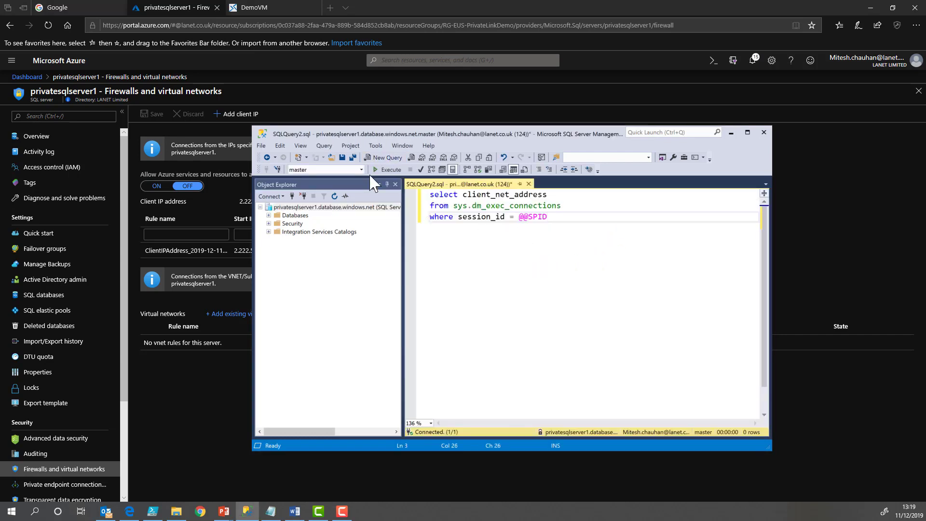
click(390, 174)
click(390, 173)
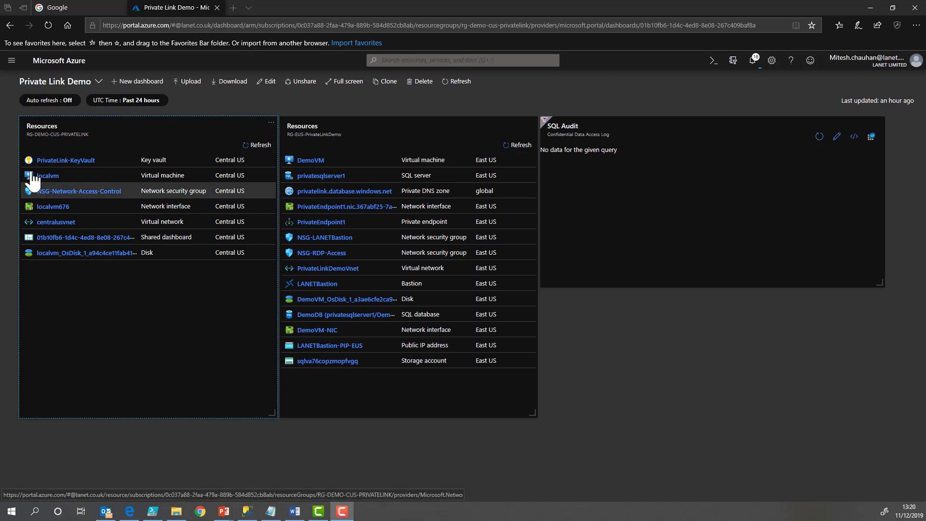
Open the DemoVM virtual machine from the portal dashboard and choose Bastion as its connection method
click(312, 164)
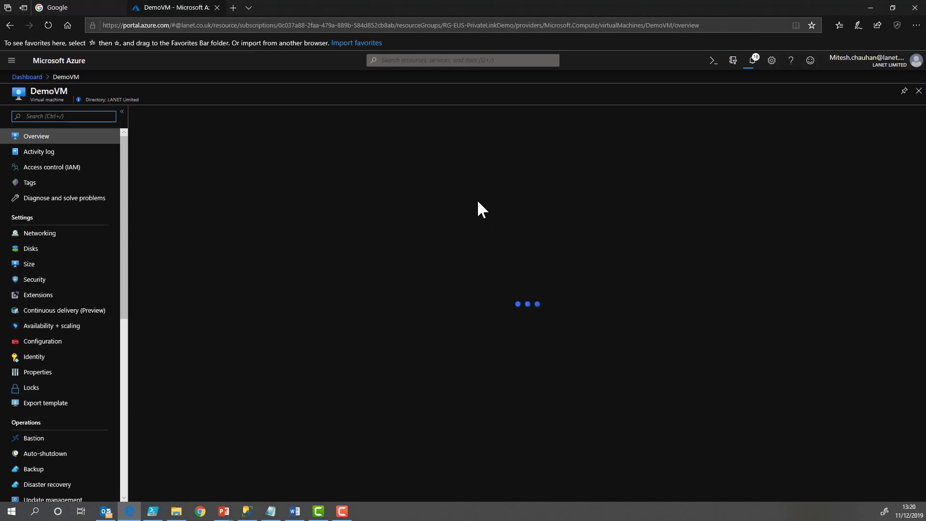
click(158, 114)
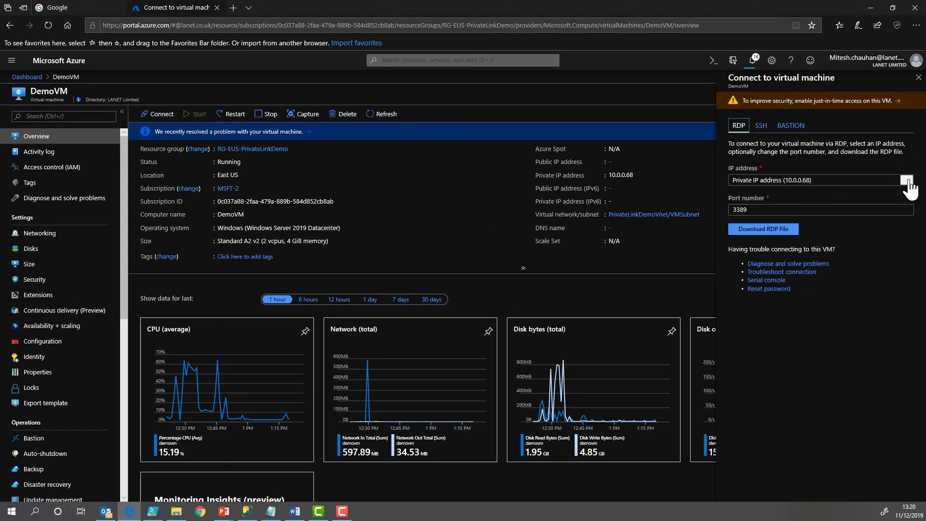
click(909, 181)
click(849, 164)
click(793, 128)
Connect to DemoVM through Bastion with the username Azureadmin and the account password
click(761, 198)
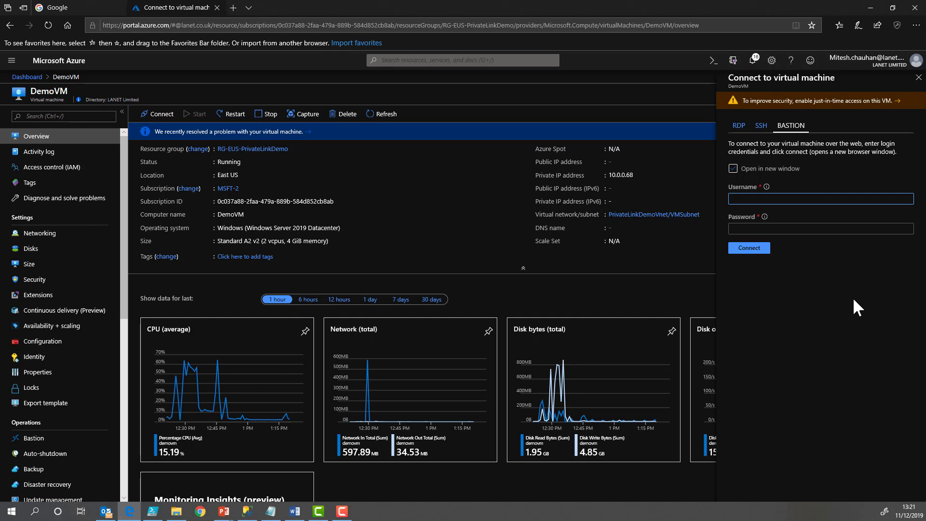
text(Azureadmin)
key(Tab)
text(••••••••••)
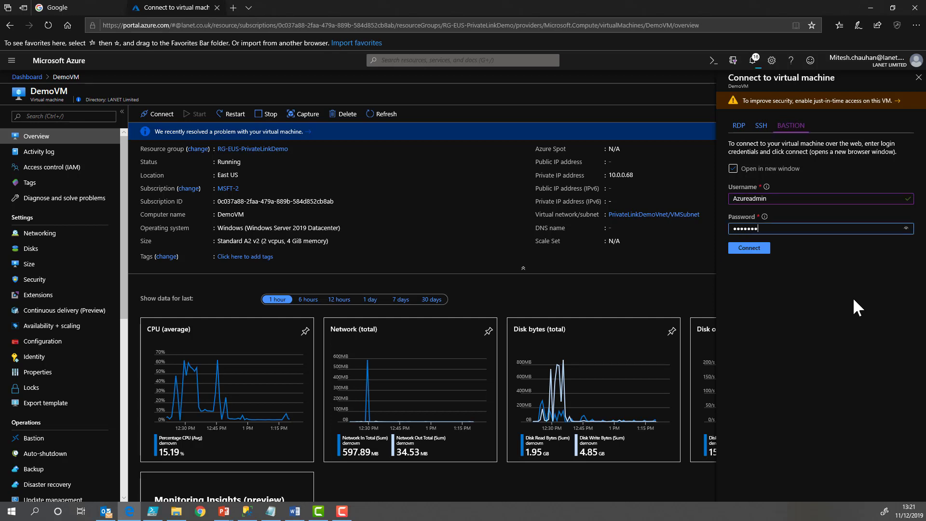
key(Return)
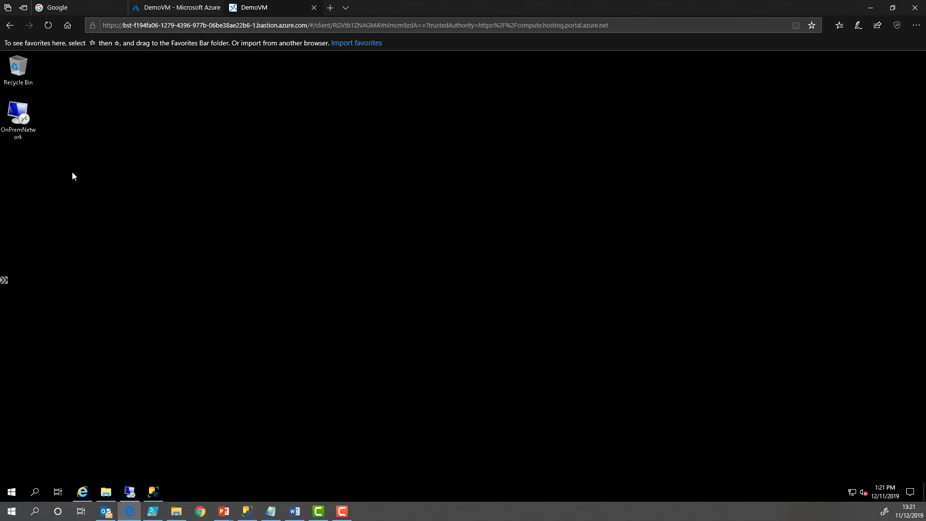
Minimize Management Studio on DemoVM and start the OnPremNetwork remote desktop session
click(154, 491)
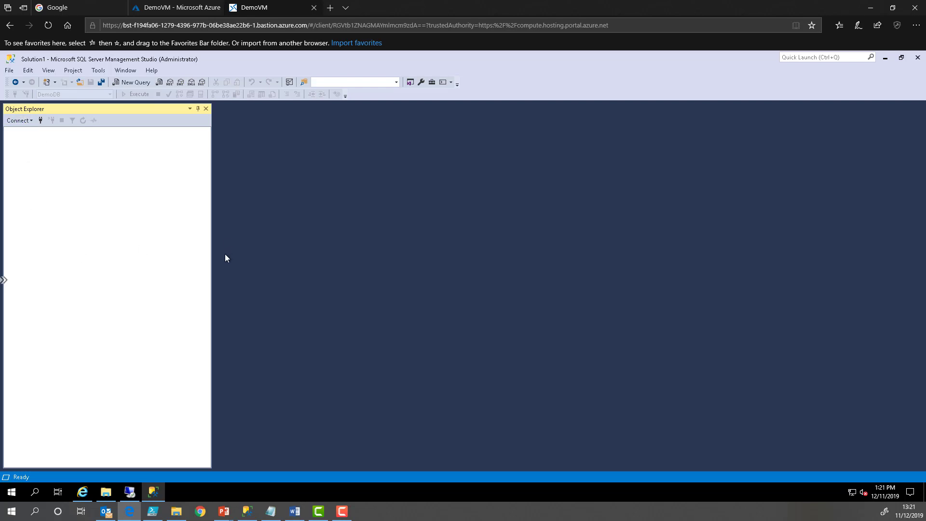
click(885, 58)
double_click(22, 122)
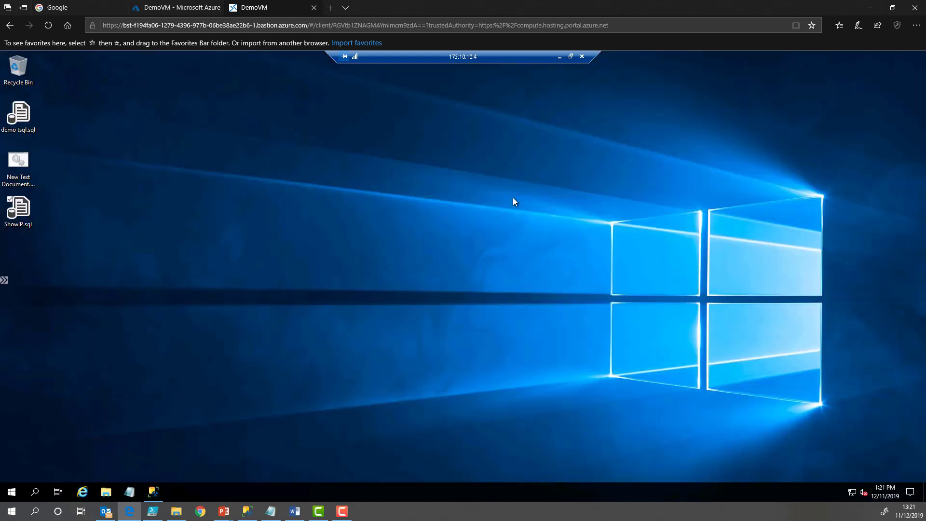
Connect Management Studio to privatesqlserver1.database.windows.net with the dbreader account and its password, using Demodb as the connection database
click(155, 491)
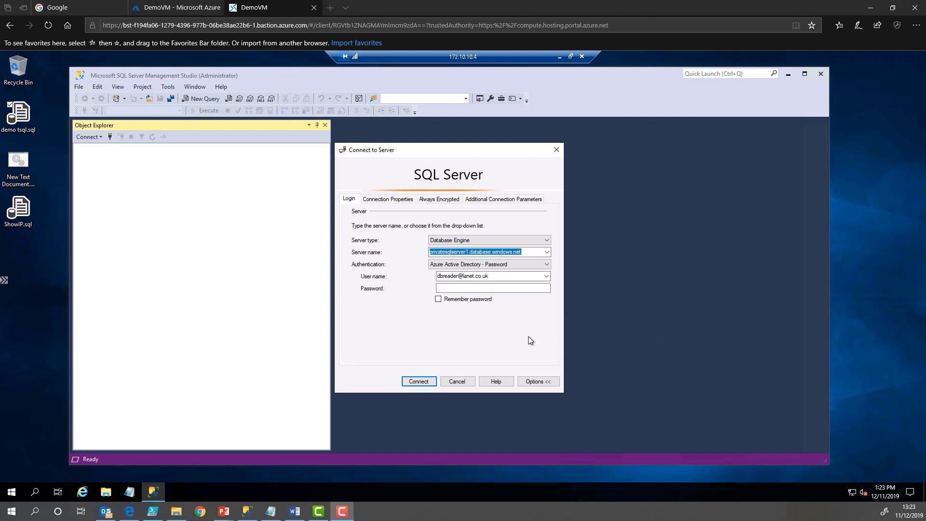
click(447, 287)
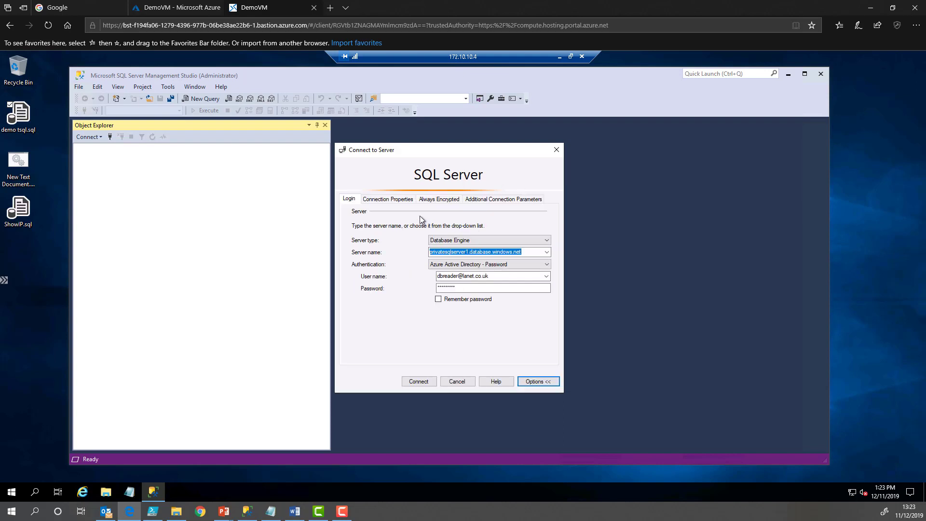
click(385, 202)
click(449, 221)
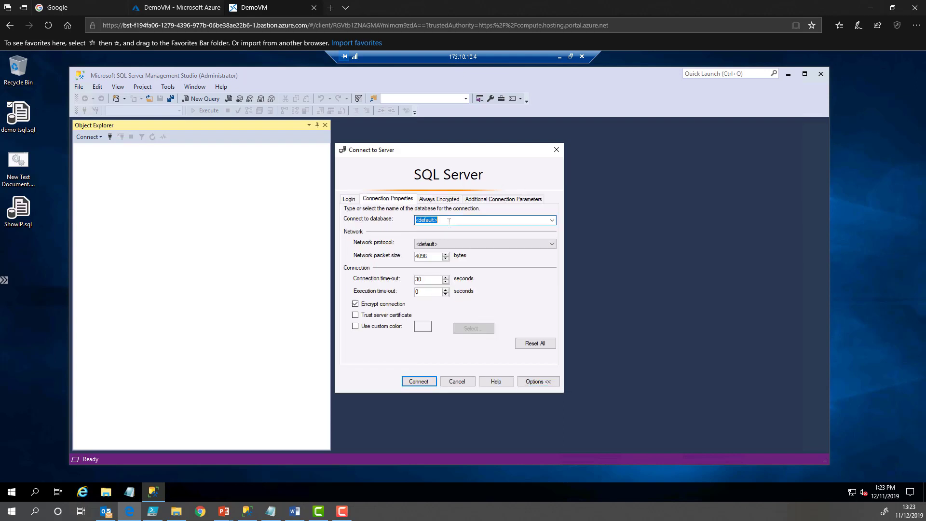
text(Demodb)
click(349, 200)
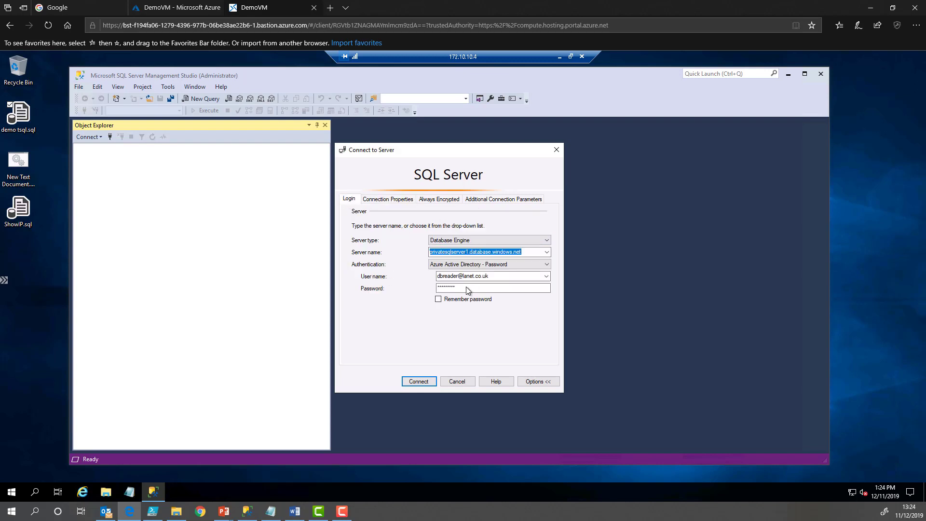
click(426, 382)
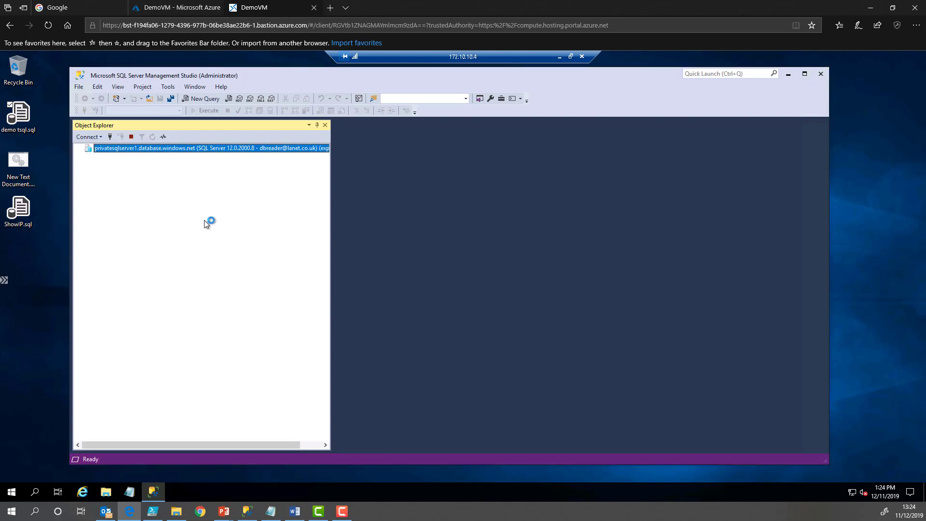
Switch to the Azure portal and review the Firewalls and virtual networks settings of the SQL server privatesqlserver1
mouse_move(153, 19)
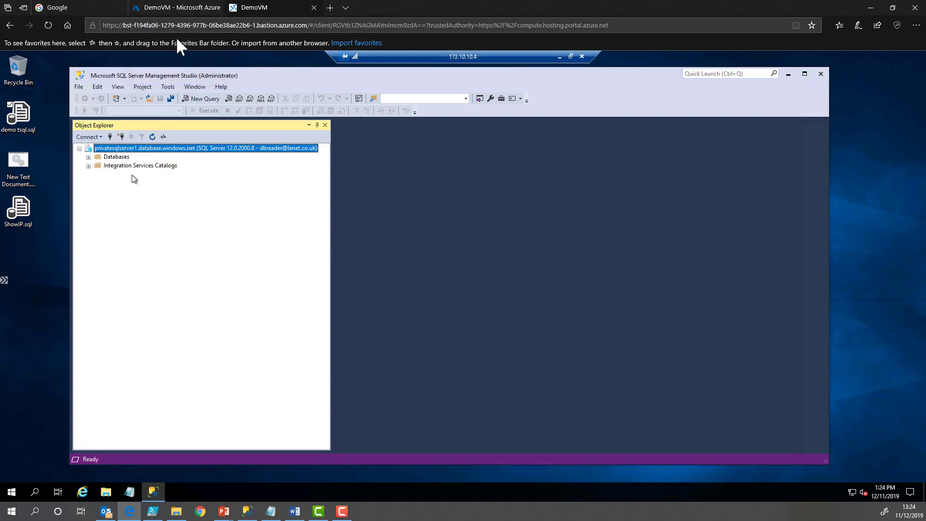
click(167, 7)
click(919, 91)
click(324, 179)
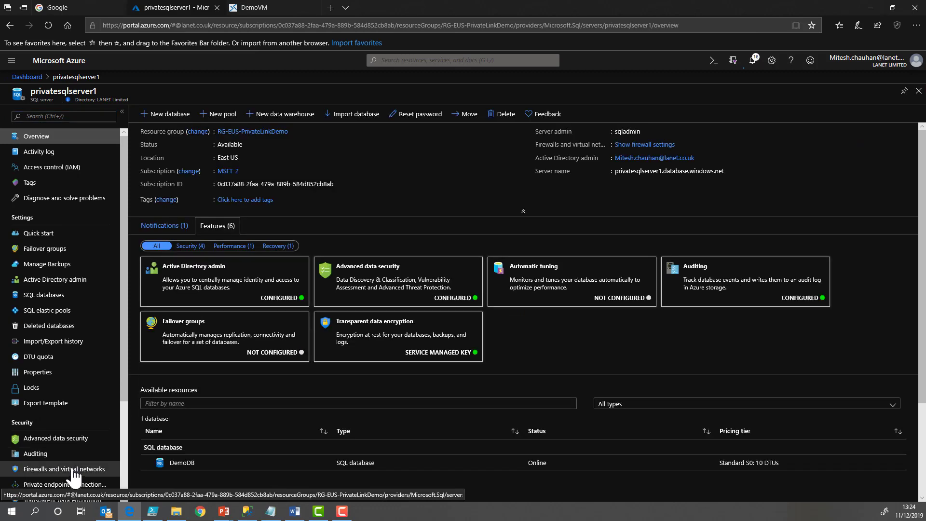
click(75, 470)
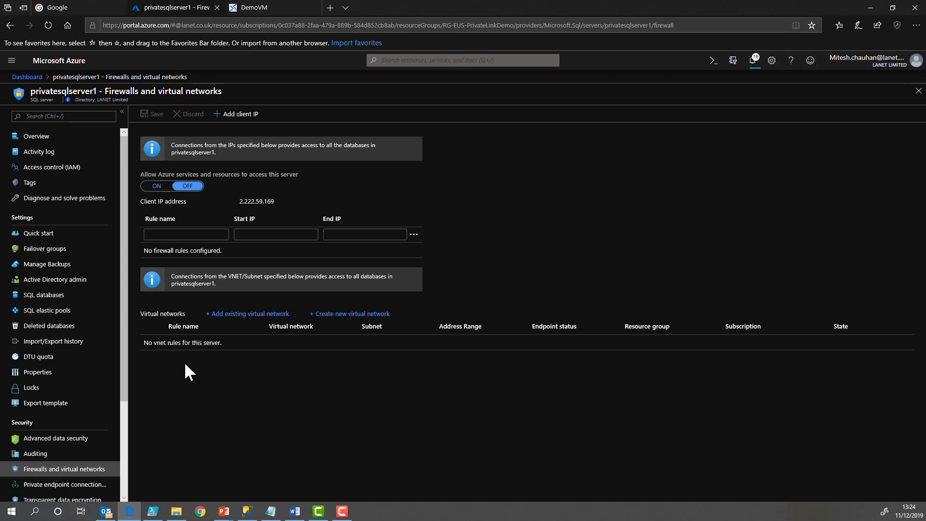
Return to the DemoVM session and add a Database Engine connection to privatesqlserver1 with the second Azure Active Directory account's password
click(269, 7)
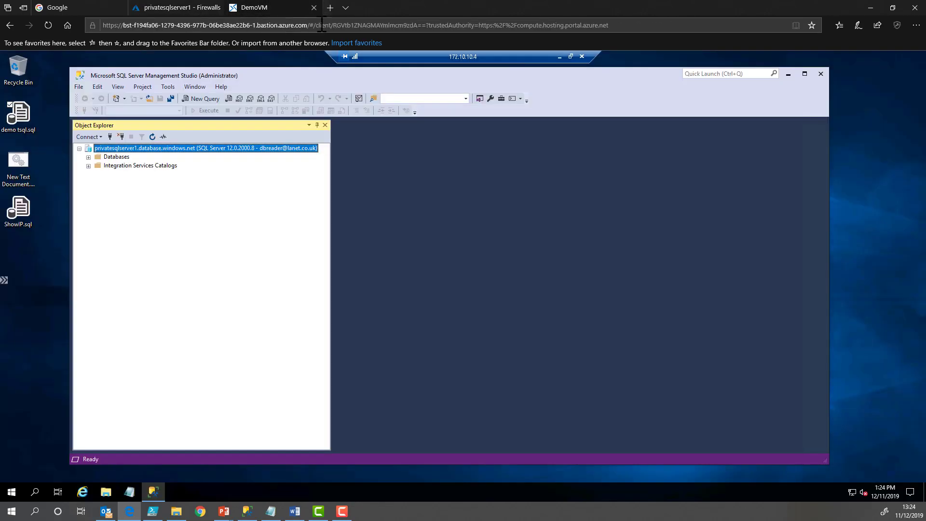
click(98, 139)
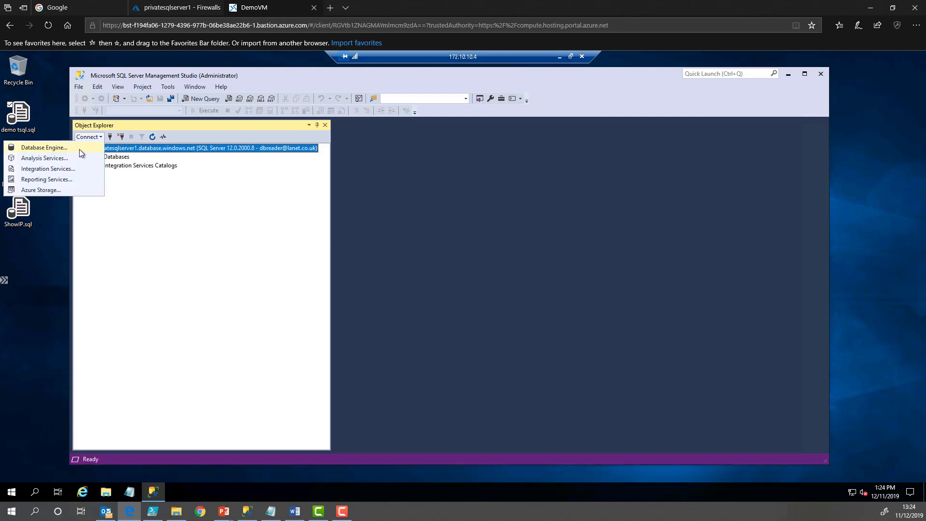
click(79, 150)
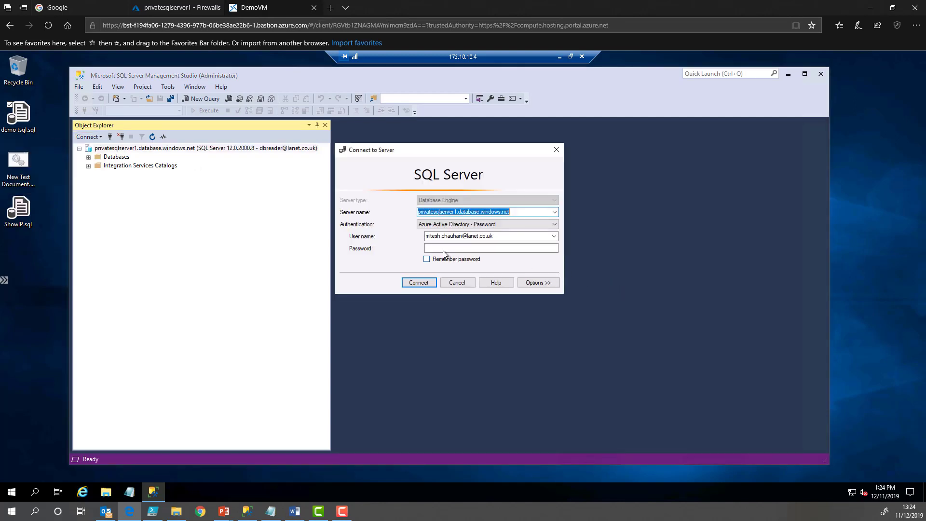
click(468, 248)
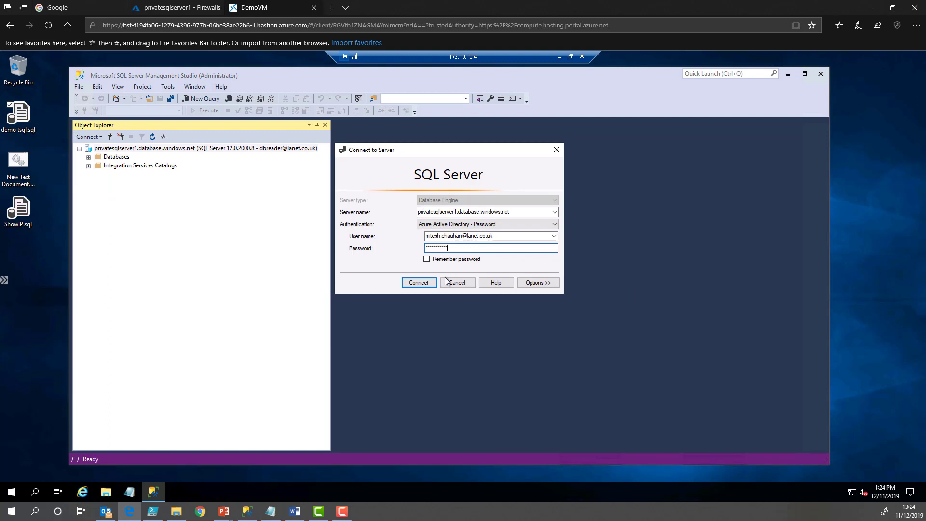
click(418, 282)
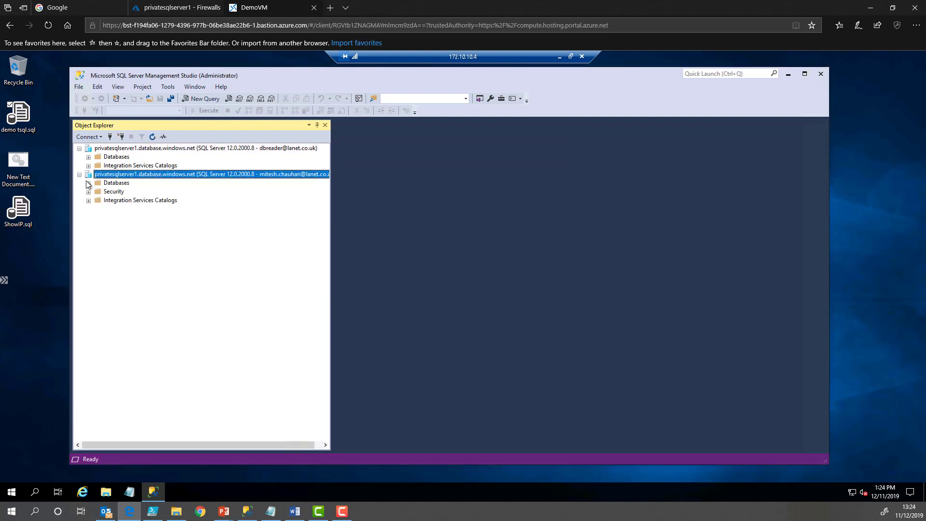
Open demo tsql.sql from the desktop, set its database to DemoDB, and run only the client_net_address query
double_click(17, 121)
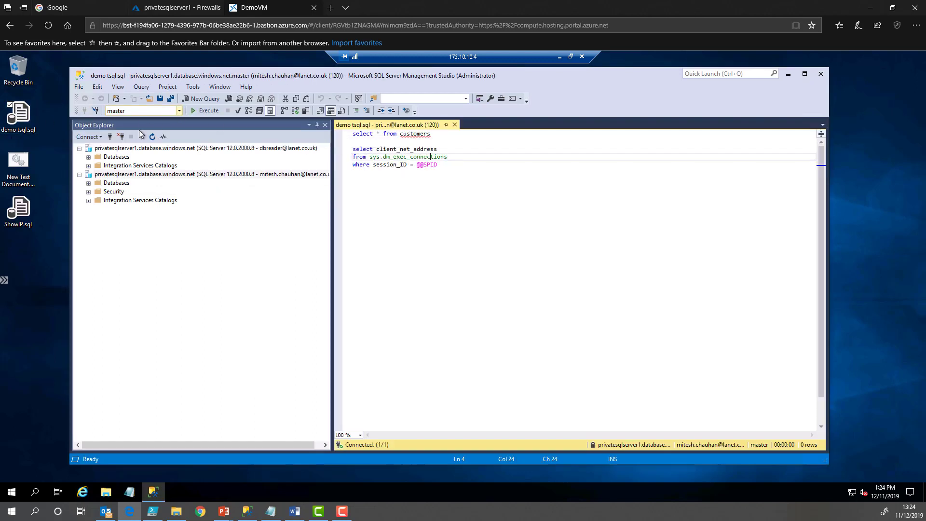
click(180, 110)
click(144, 126)
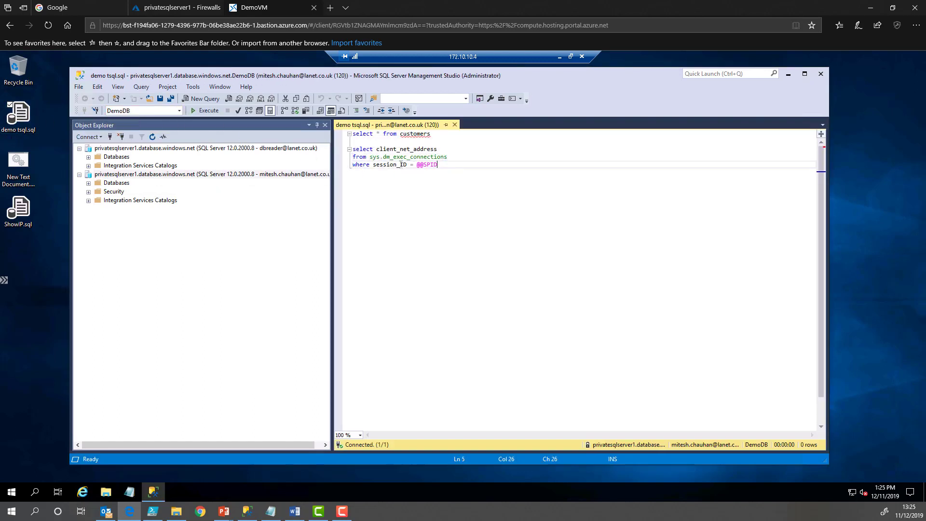
shift+click(339, 150)
key(F5)
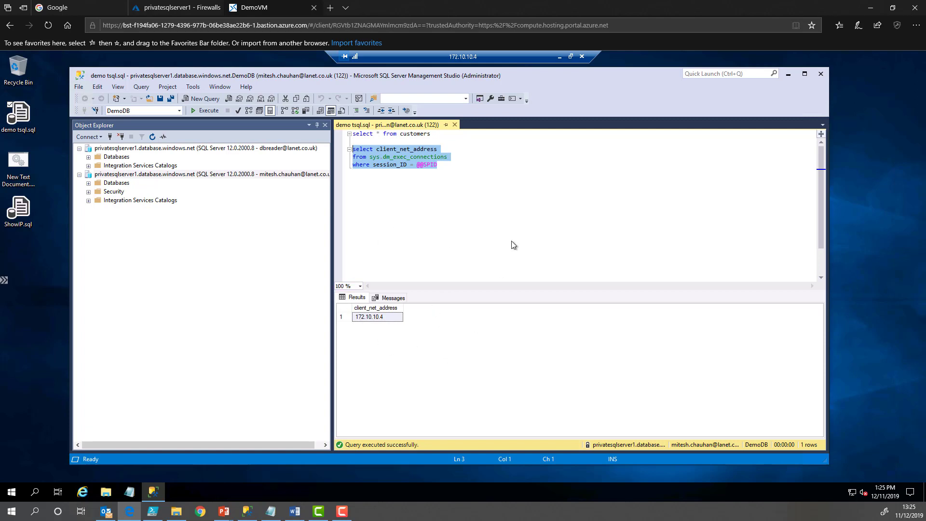
key(Right)
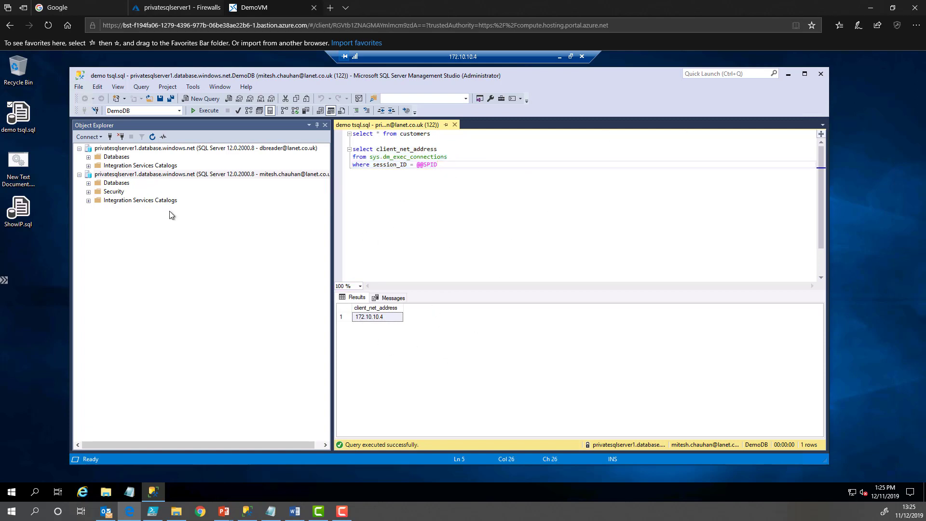
Disconnect the second privatesqlserver1 connection in Object Explorer and select the Databases folder of the dbreader connection
click(148, 175)
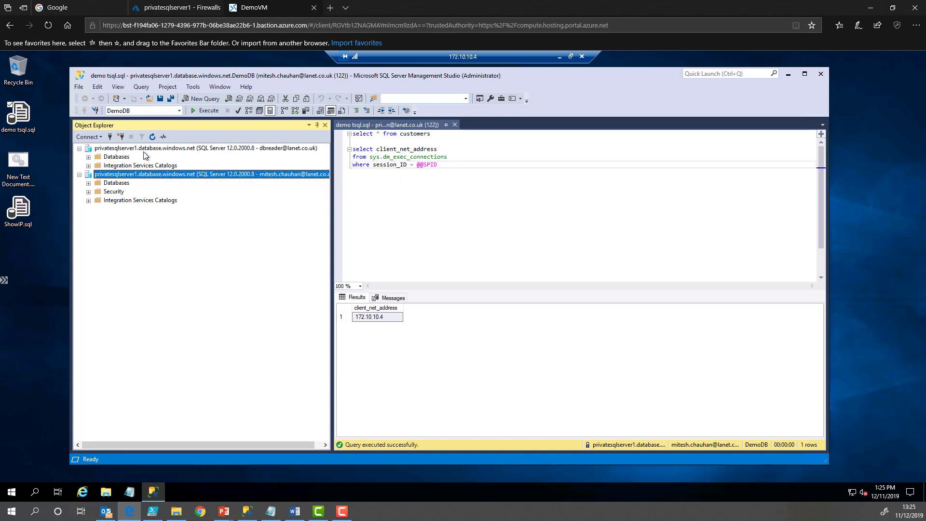
click(120, 136)
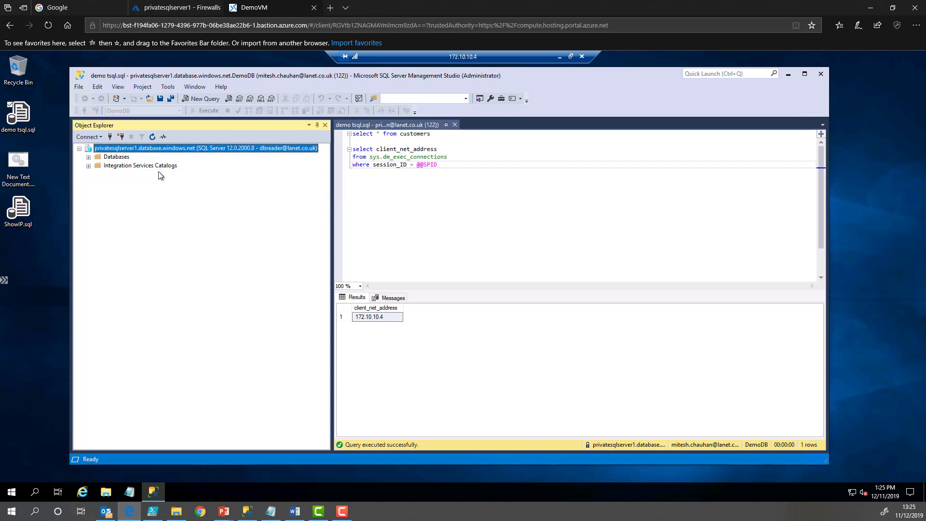
click(117, 157)
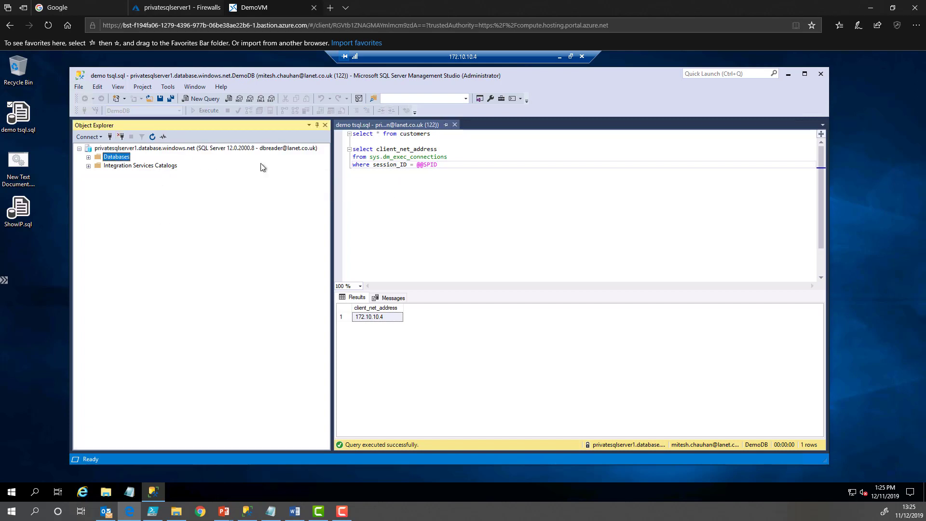
Close demo tsql.sql, reopen it under the dbreader connection, and run only select * from customers against Demodb
click(455, 125)
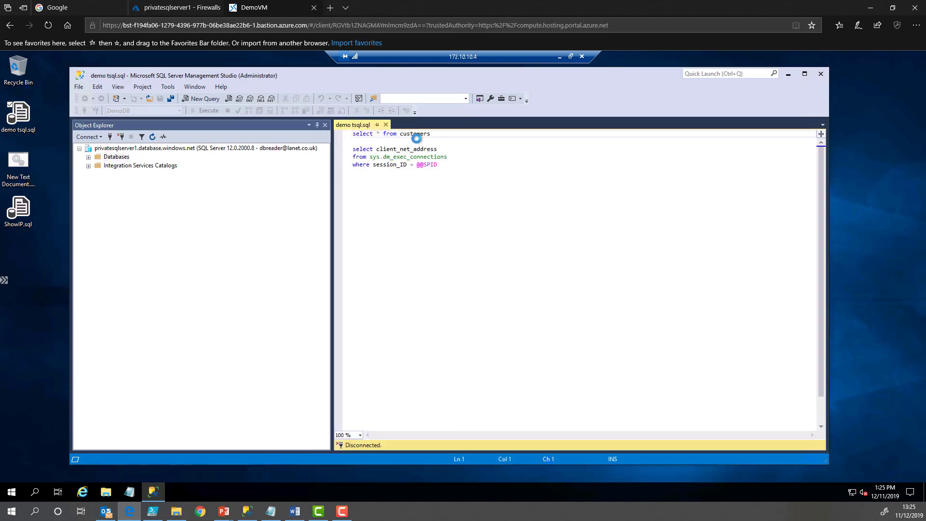
drag(442, 135, 338, 131)
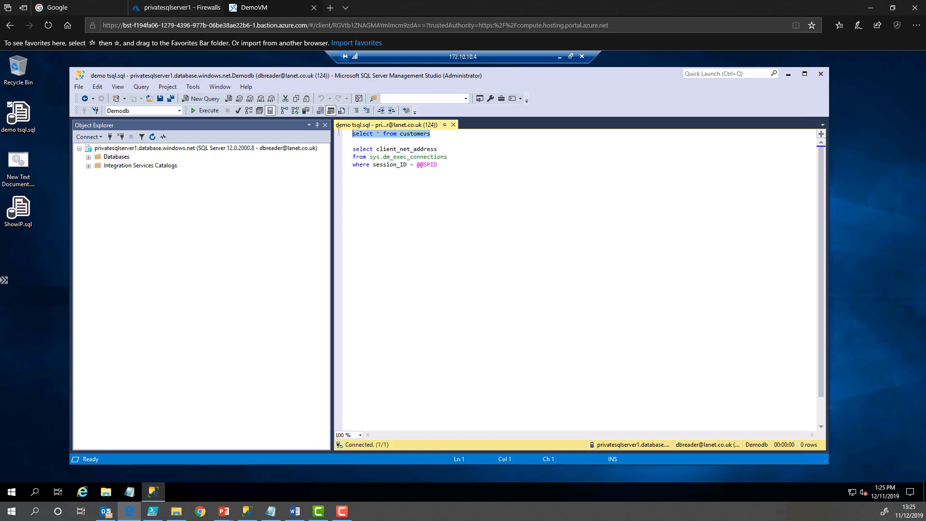
click(207, 110)
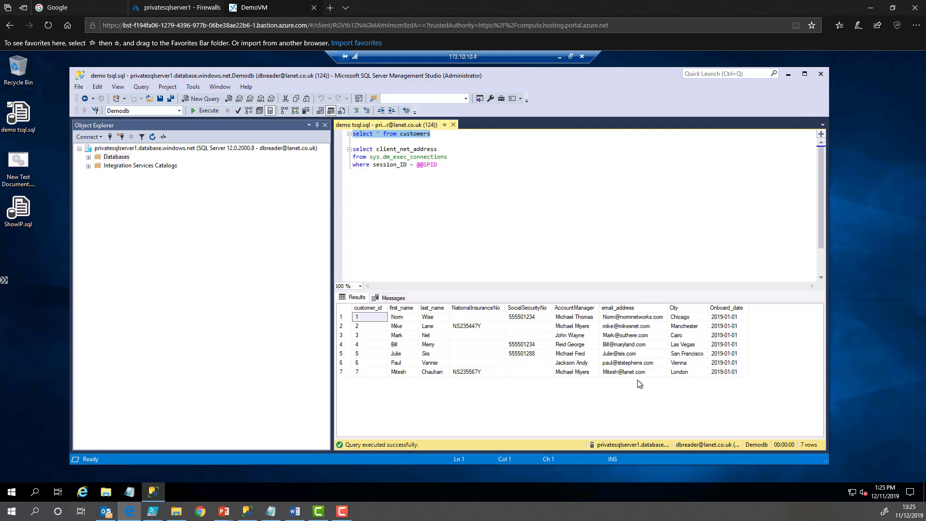
Open the New Text Document file on the remote desktop and switch to the Demo network diagram slide in PowerPoint
double_click(18, 161)
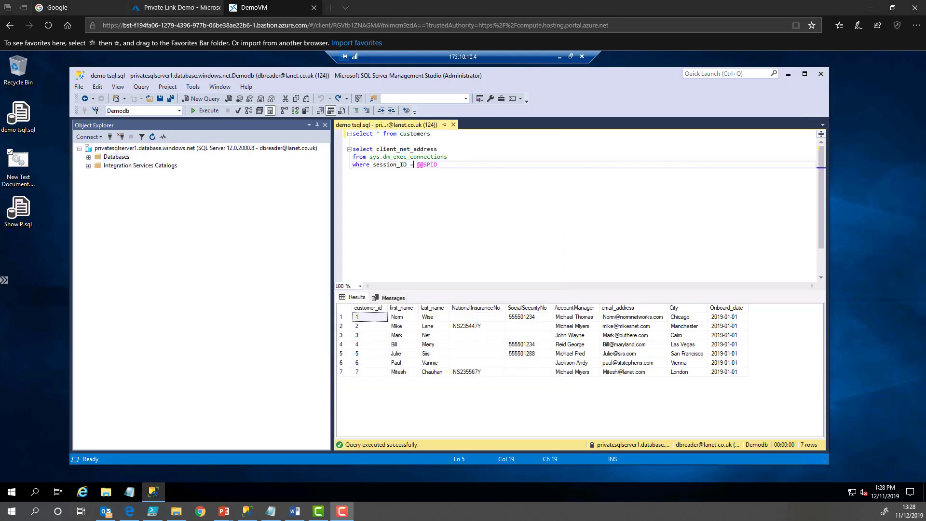
mouse_move(224, 511)
click(273, 467)
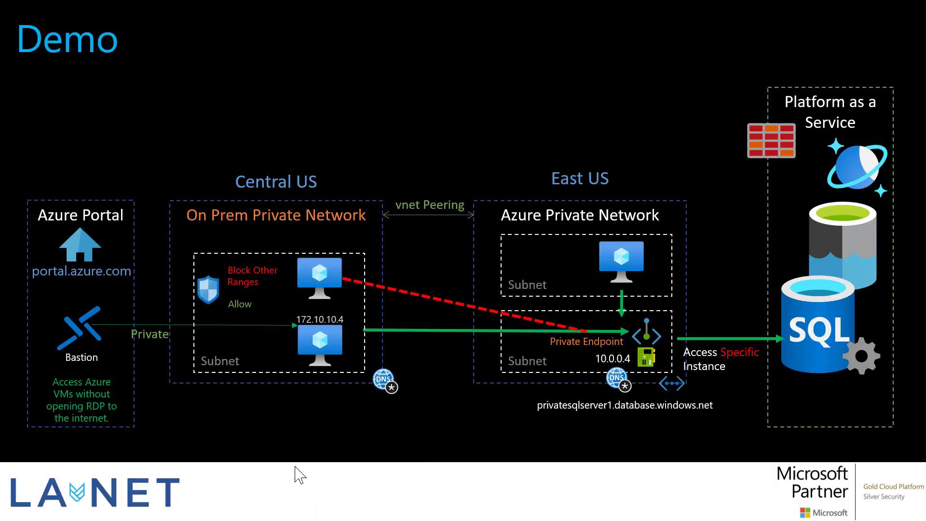